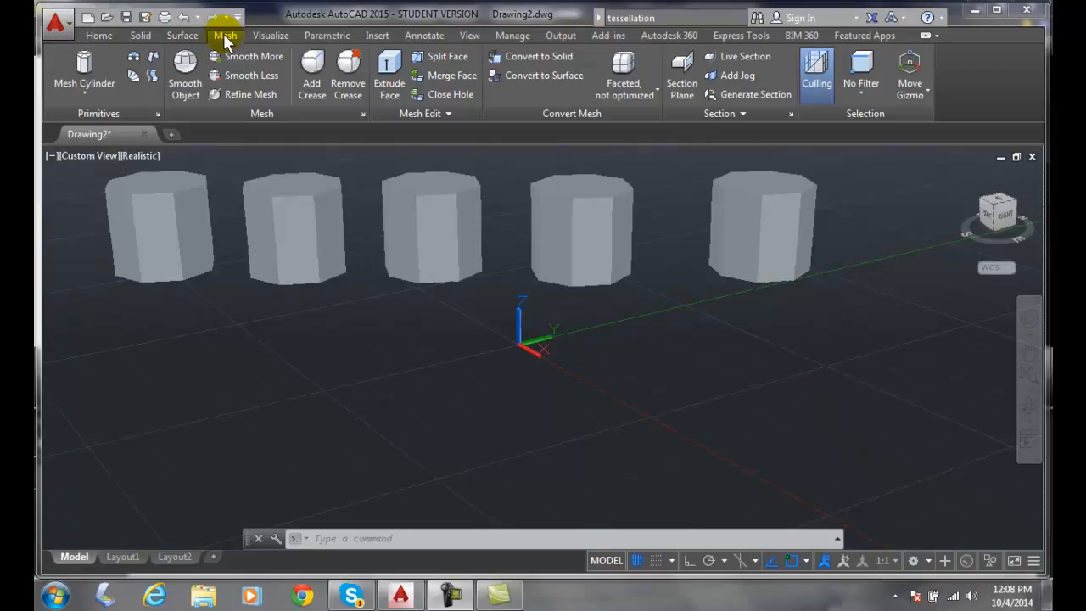
Convert the first mesh cylinder in the row to a solid using the Smooth, optimized mesh conversion
{"action": "left_click", "coordinate": [658, 93]}
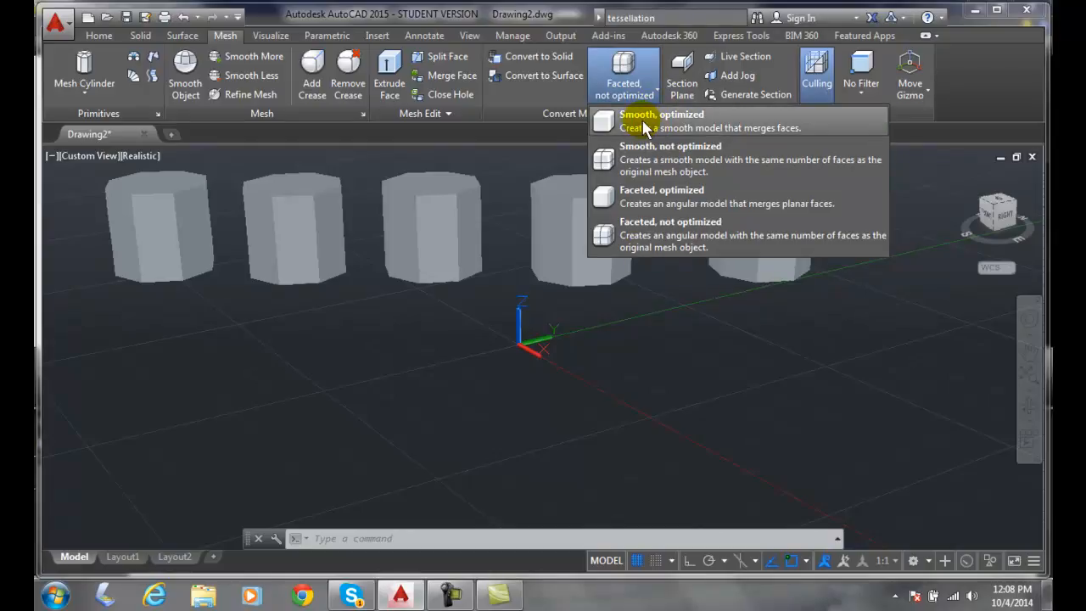
{"action": "left_click", "coordinate": [645, 124]}
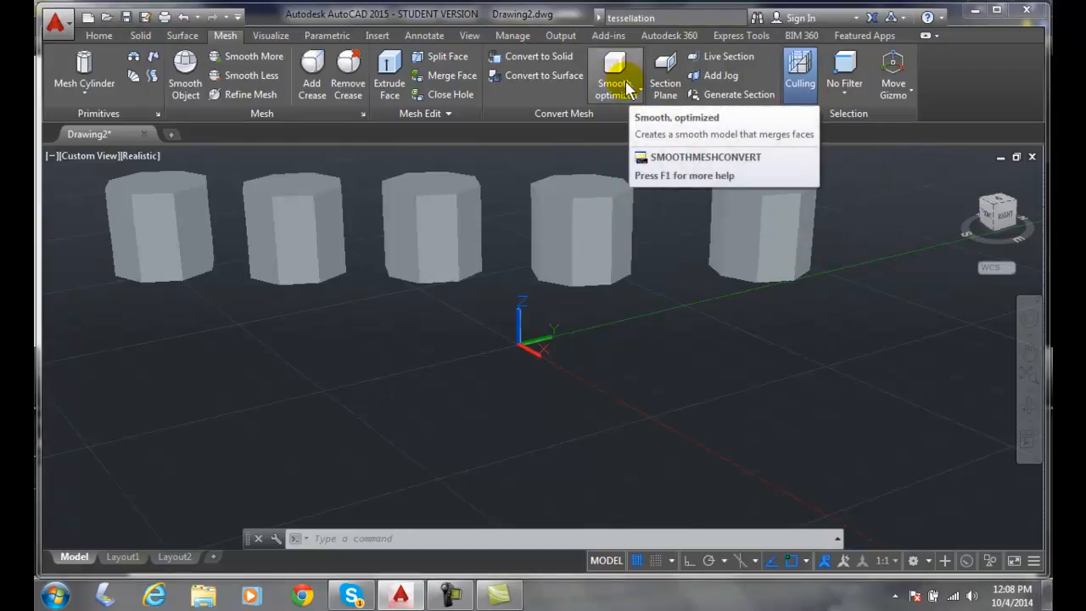
{"action": "left_click", "coordinate": [642, 90]}
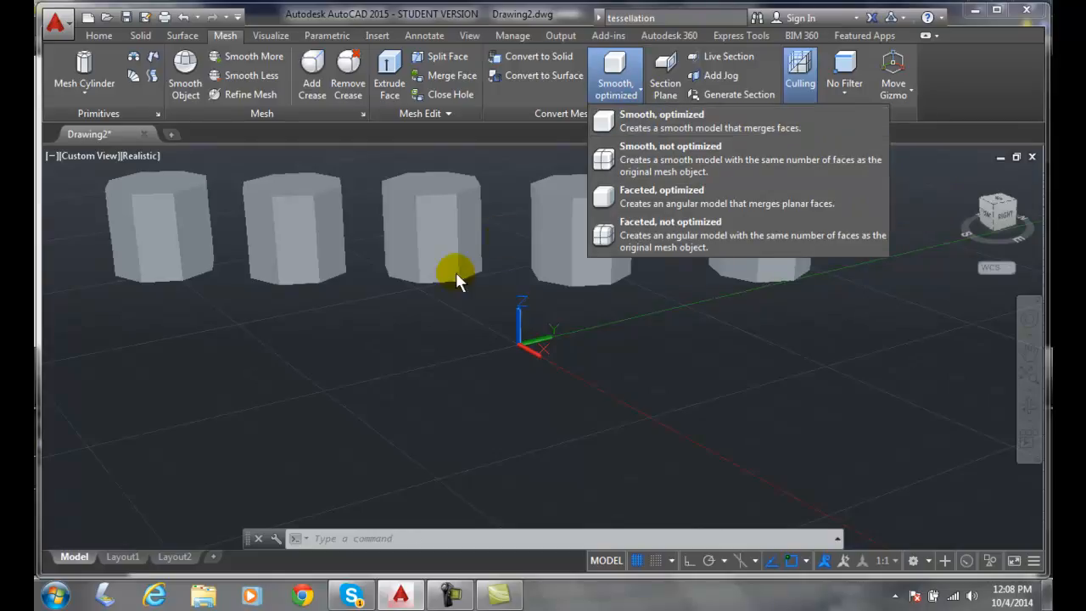
{"action": "left_click", "coordinate": [404, 320]}
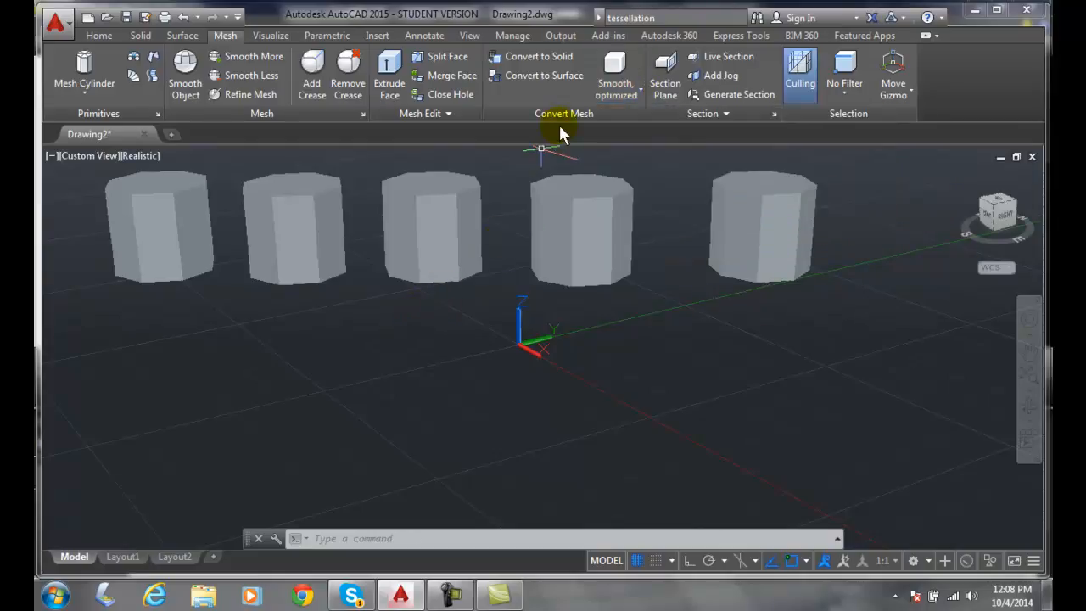
{"action": "left_click", "coordinate": [522, 58]}
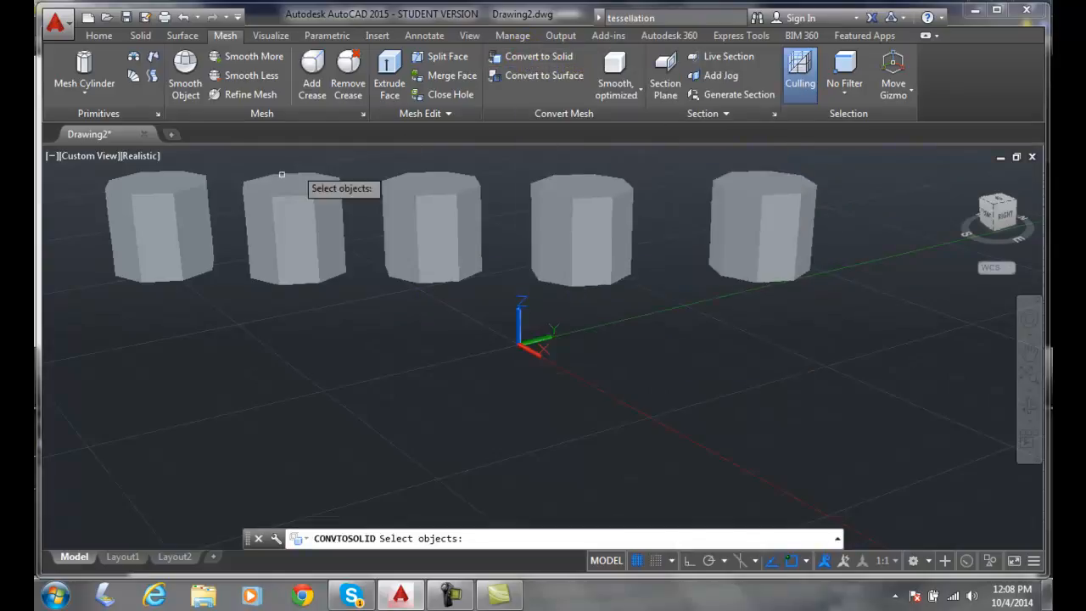
{"action": "left_click", "coordinate": [155, 216]}
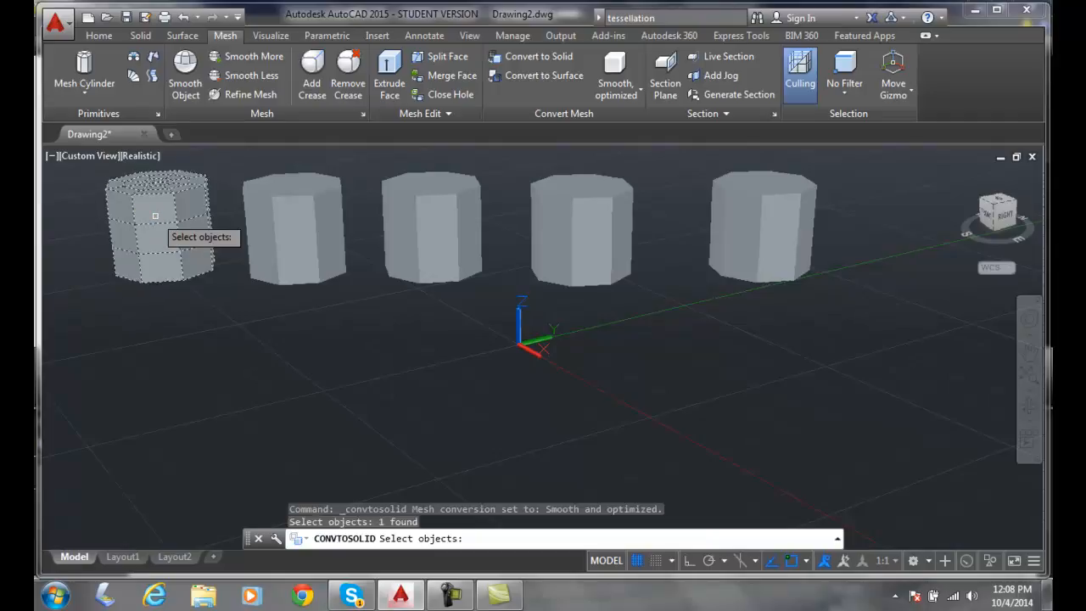
{"action": "key", "text": "Return"}
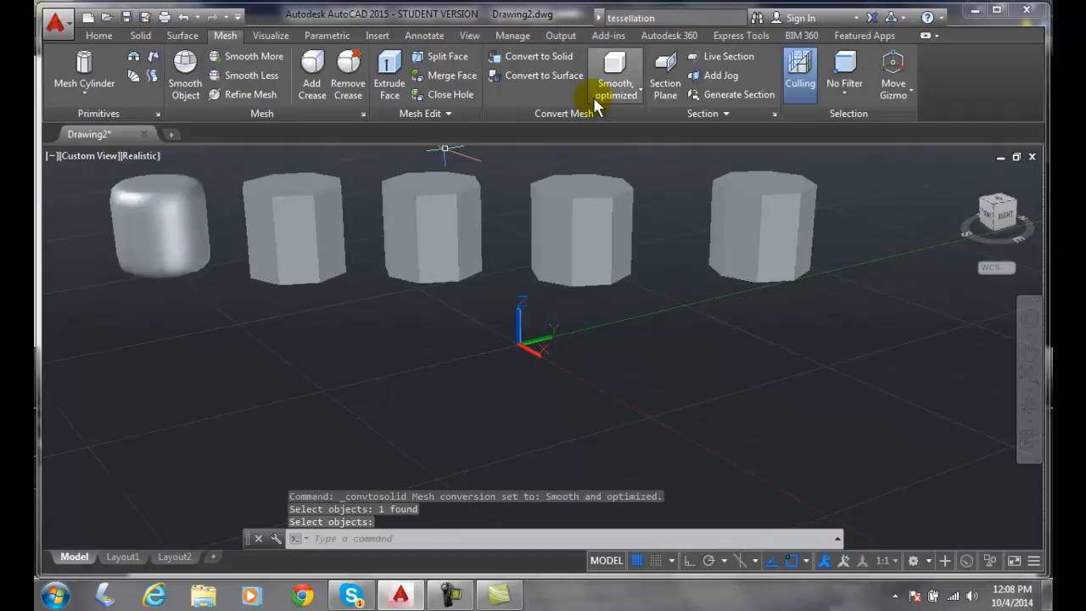
Convert the second mesh cylinder in the row to a solid using the Smooth, not optimized conversion
{"action": "left_click", "coordinate": [638, 89]}
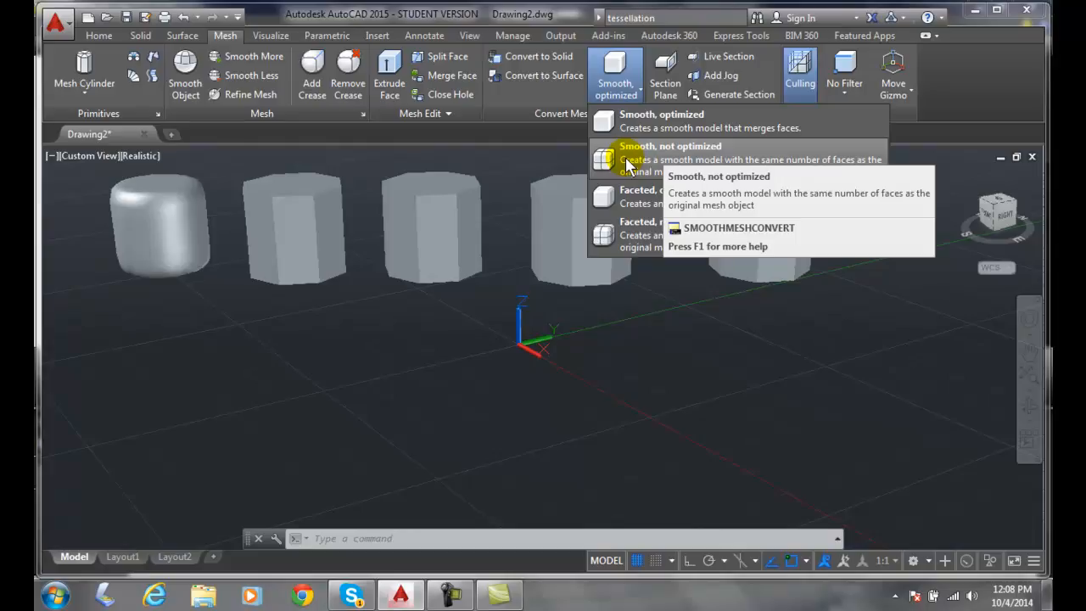
{"action": "left_click", "coordinate": [628, 162]}
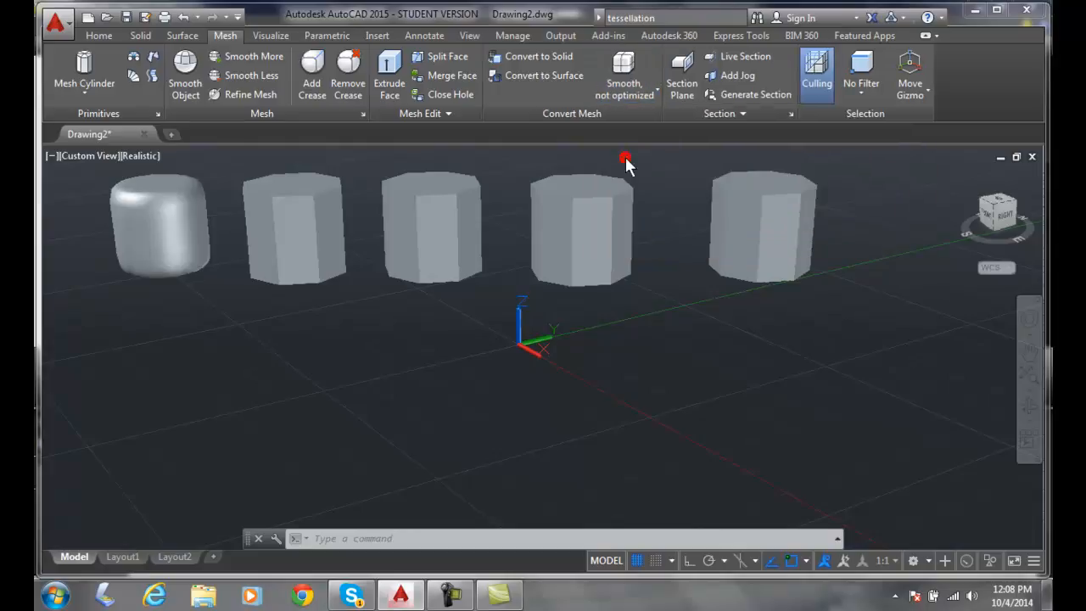
{"action": "left_click", "coordinate": [526, 66]}
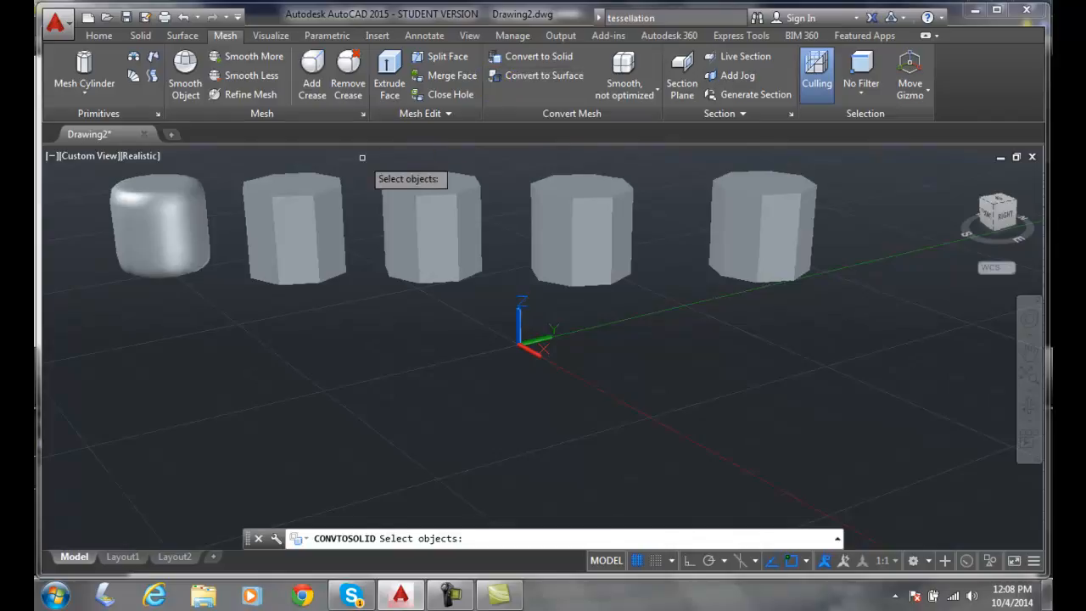
{"action": "left_click", "coordinate": [308, 193]}
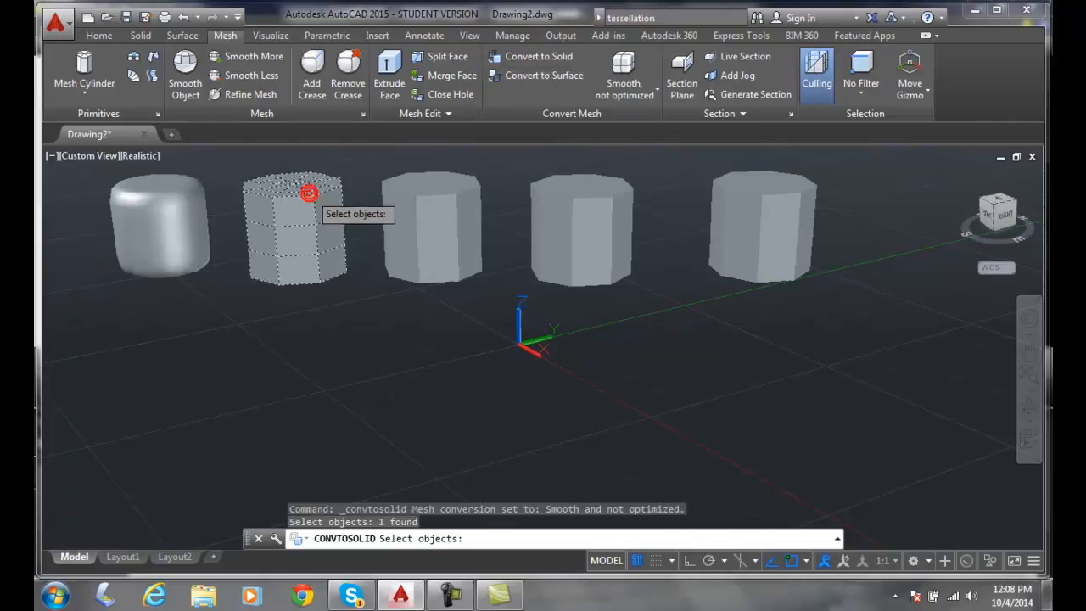
{"action": "key", "text": "Return"}
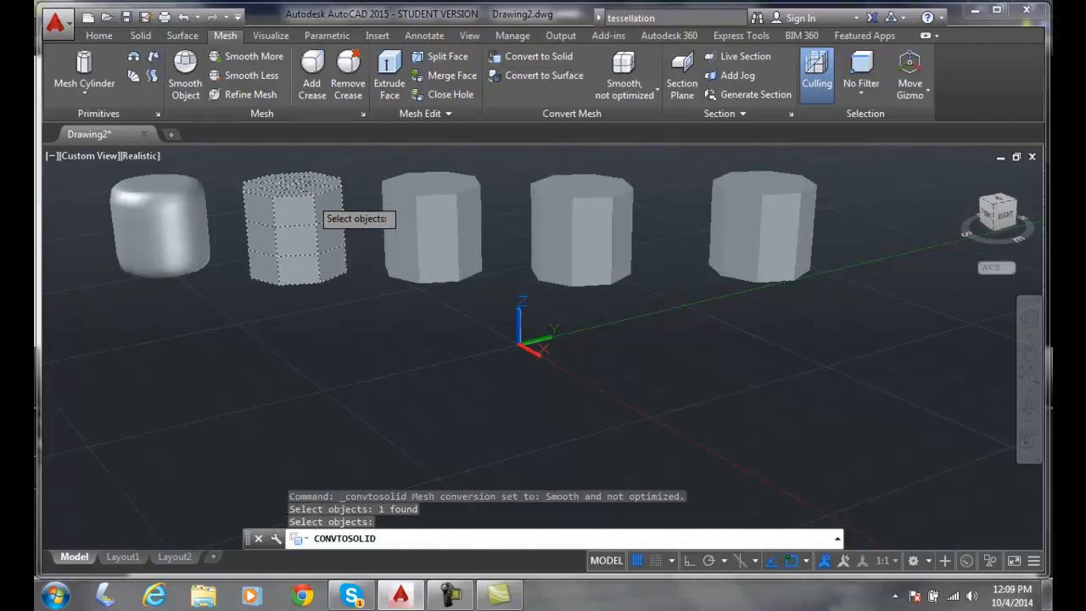
{"action": "key", "text": "Return"}
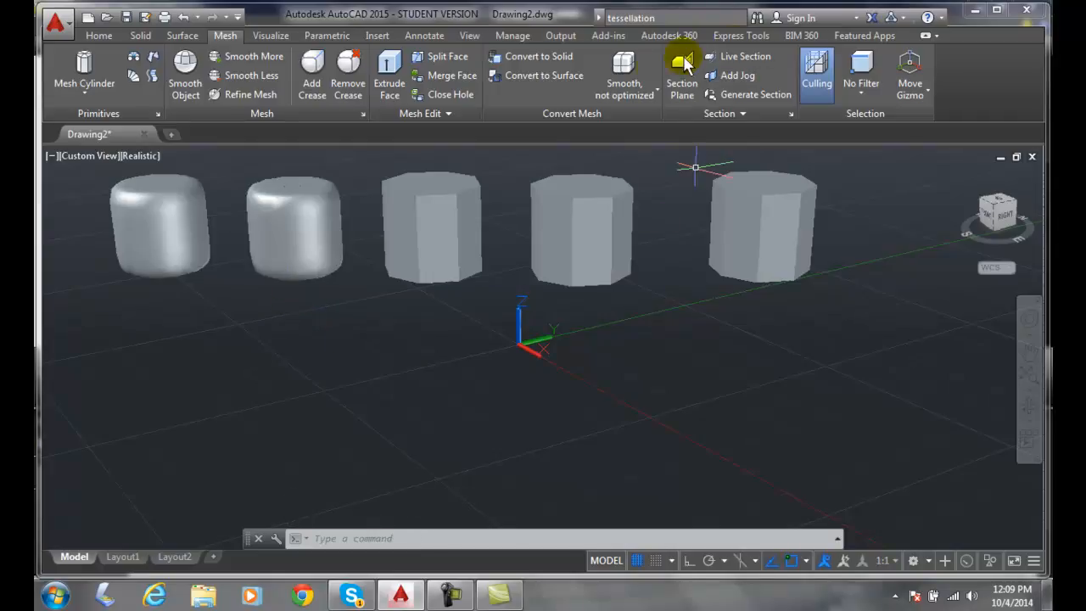
Convert the third mesh cylinder in the row to a solid using the Faceted, optimized conversion
{"action": "left_click", "coordinate": [659, 92]}
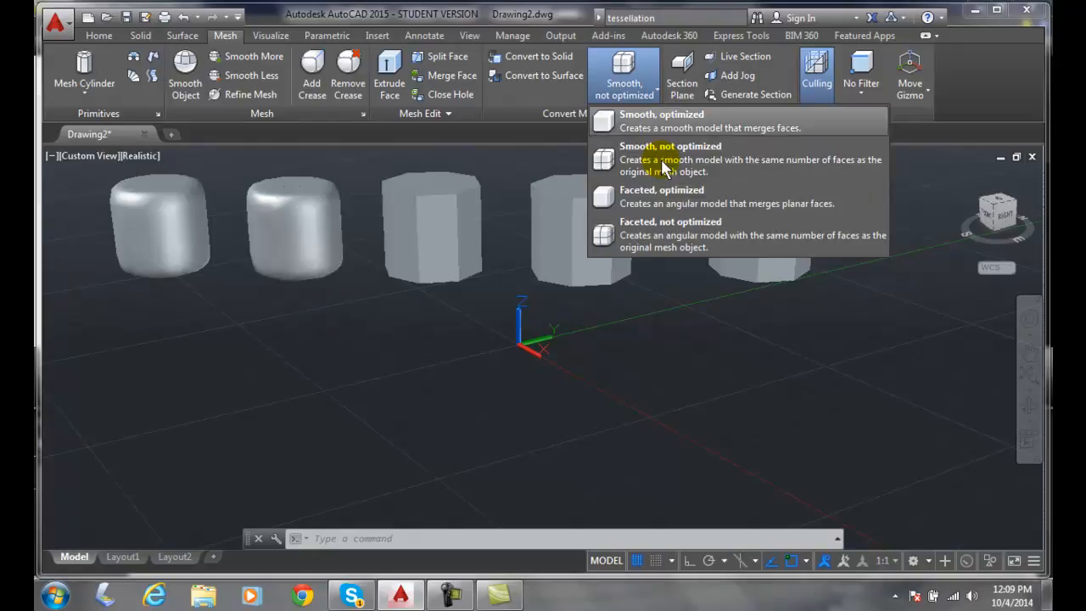
{"action": "left_click", "coordinate": [700, 202]}
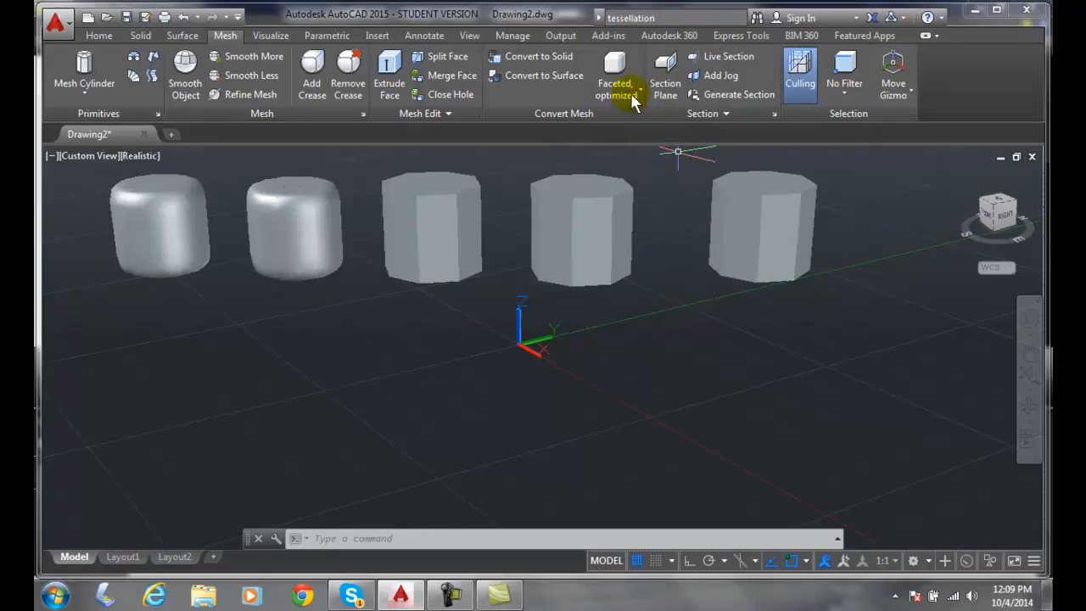
{"action": "left_click", "coordinate": [640, 90]}
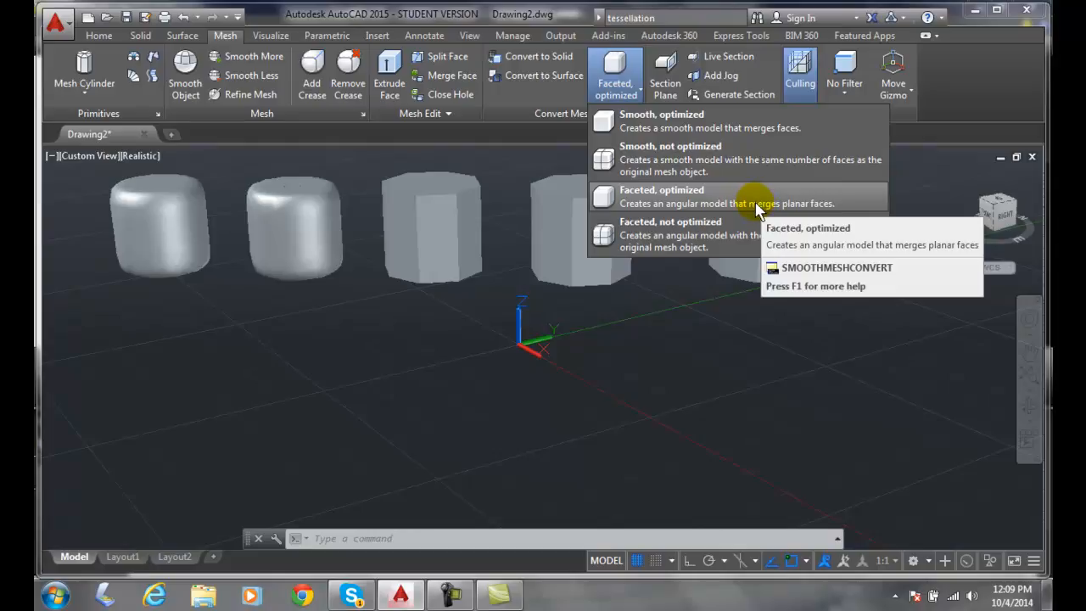
{"action": "left_click", "coordinate": [538, 57]}
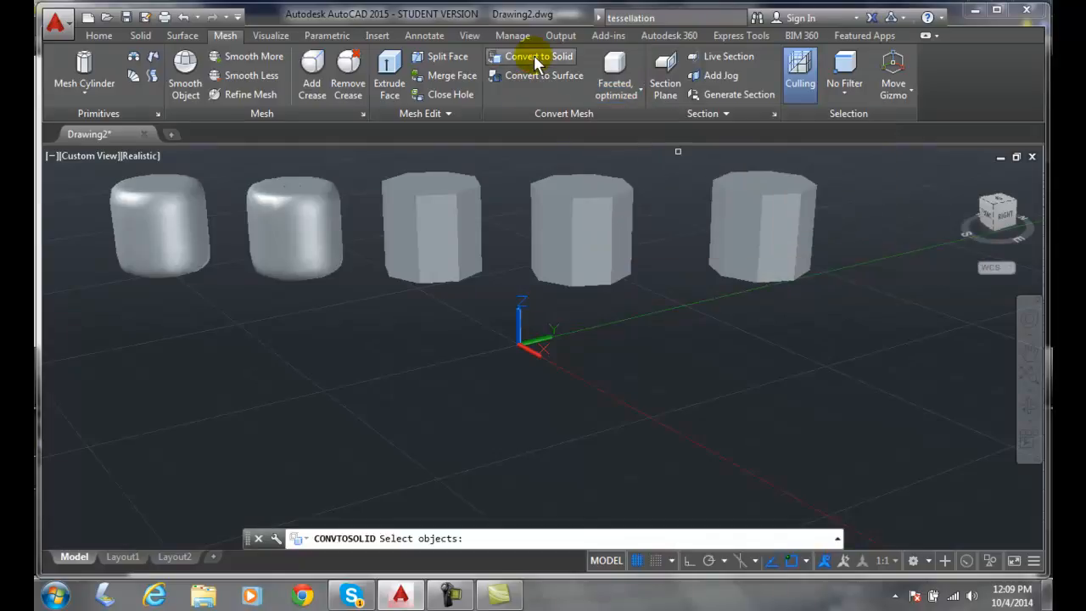
{"action": "left_click", "coordinate": [430, 193]}
{"action": "key", "text": "Return"}
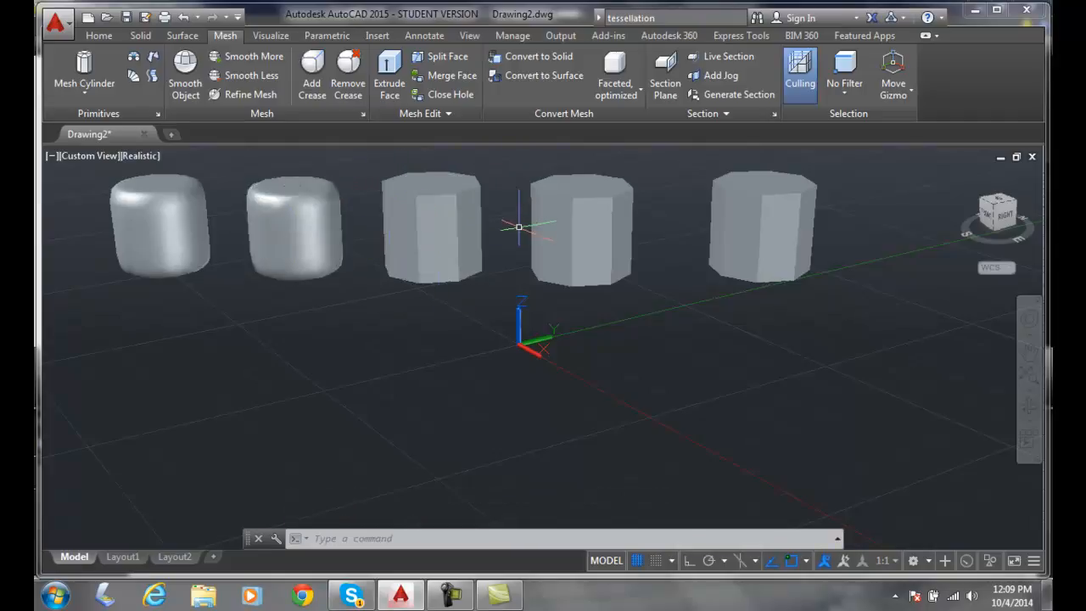
Convert the fourth mesh cylinder in the row to a solid using the Faceted, not optimized conversion
{"action": "left_click", "coordinate": [640, 88]}
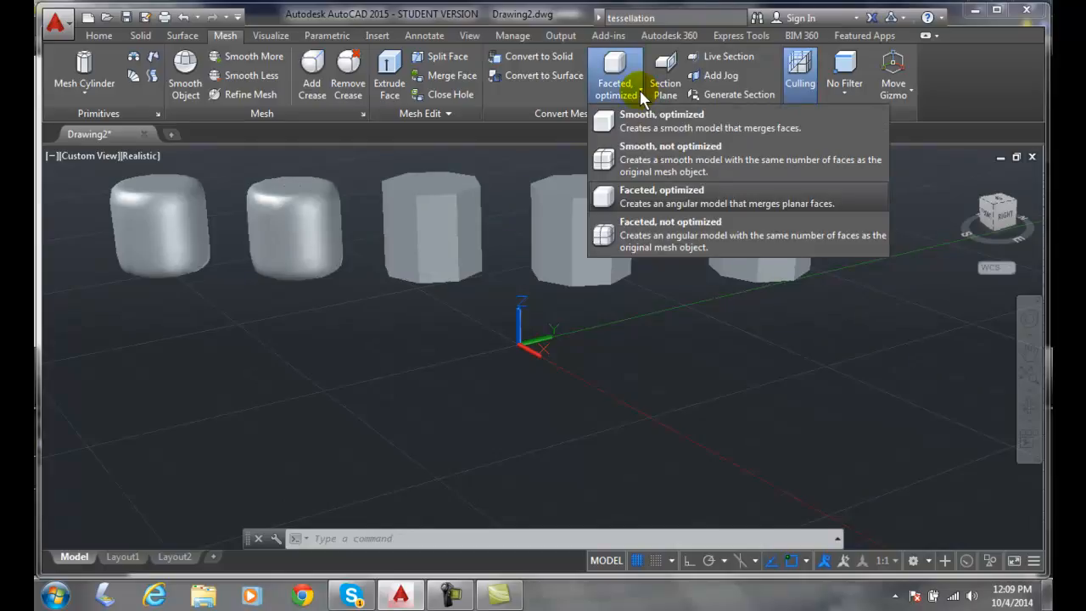
{"action": "left_click", "coordinate": [660, 242]}
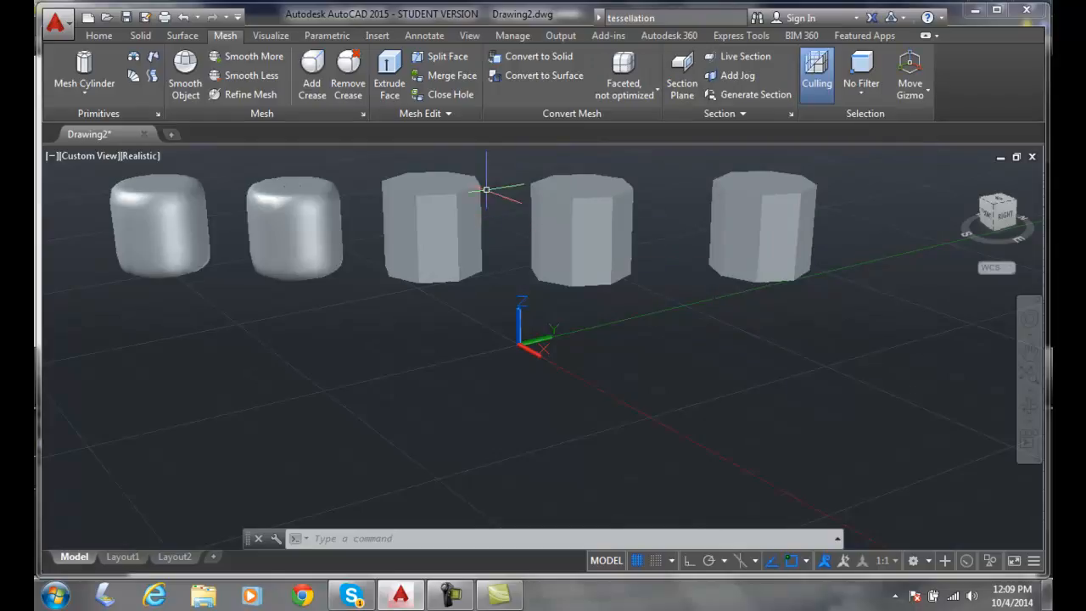
{"action": "left_click", "coordinate": [540, 59]}
{"action": "left_click", "coordinate": [582, 196]}
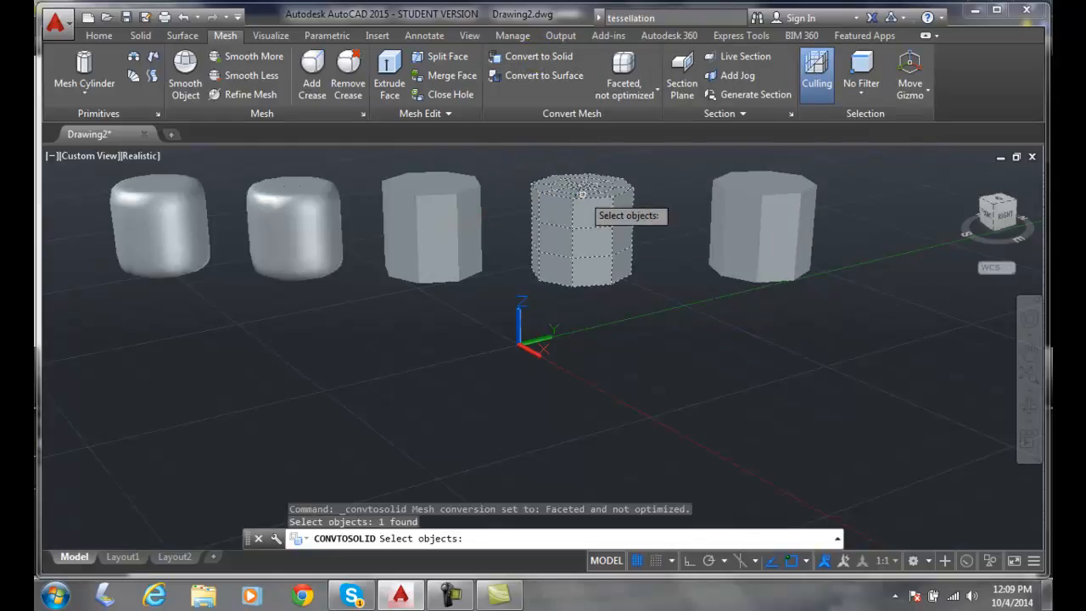
{"action": "key", "text": "Return"}
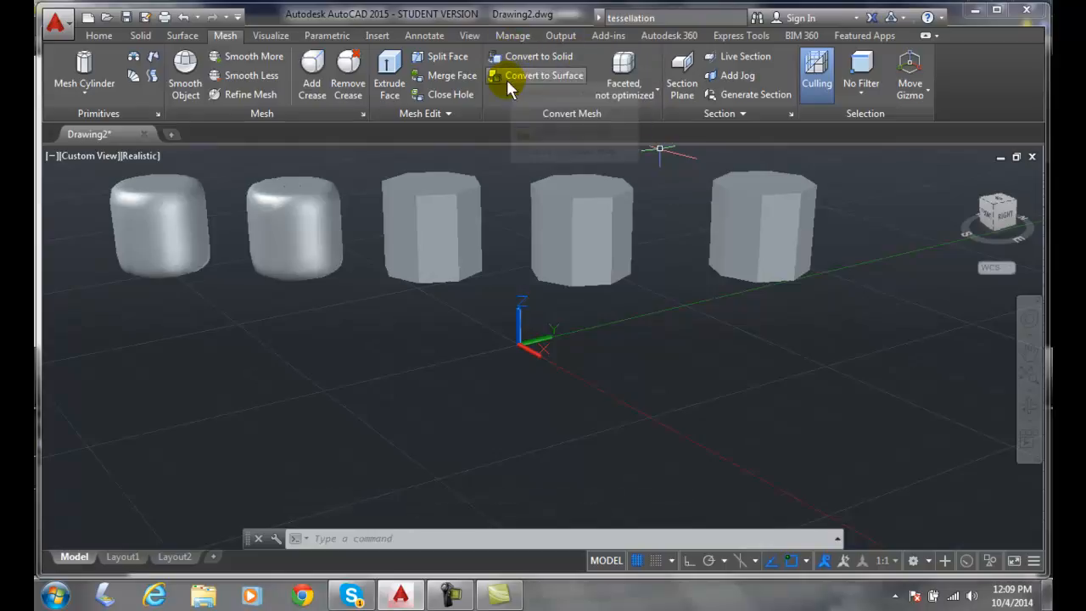
Convert the last mesh cylinder in the row to a surface using the Smooth, optimized conversion
{"action": "left_click", "coordinate": [657, 90]}
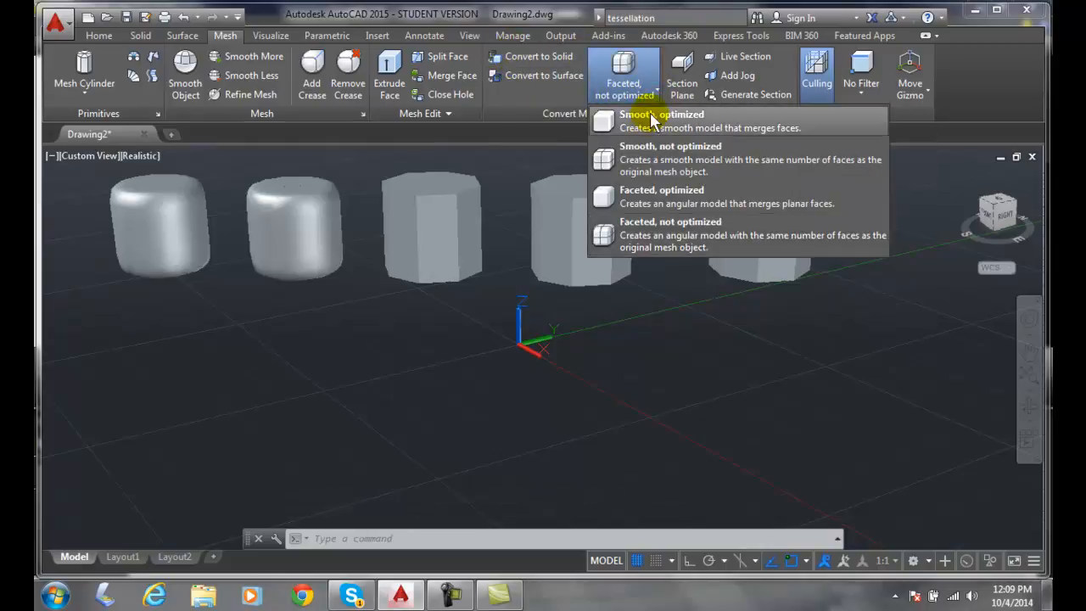
{"action": "left_click", "coordinate": [645, 121]}
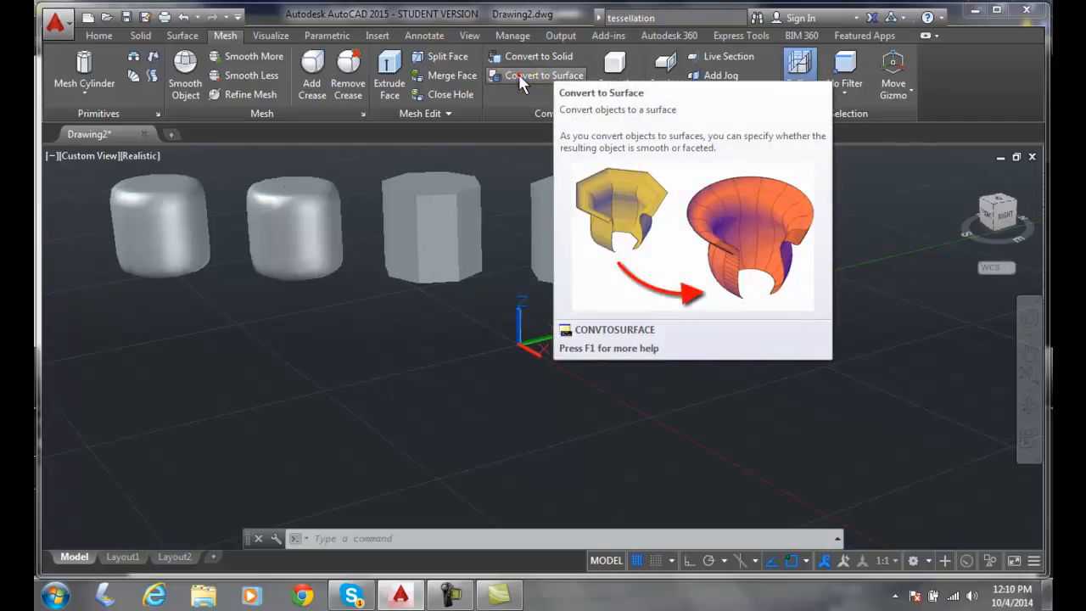
{"action": "left_click", "coordinate": [519, 74]}
{"action": "left_click", "coordinate": [743, 197]}
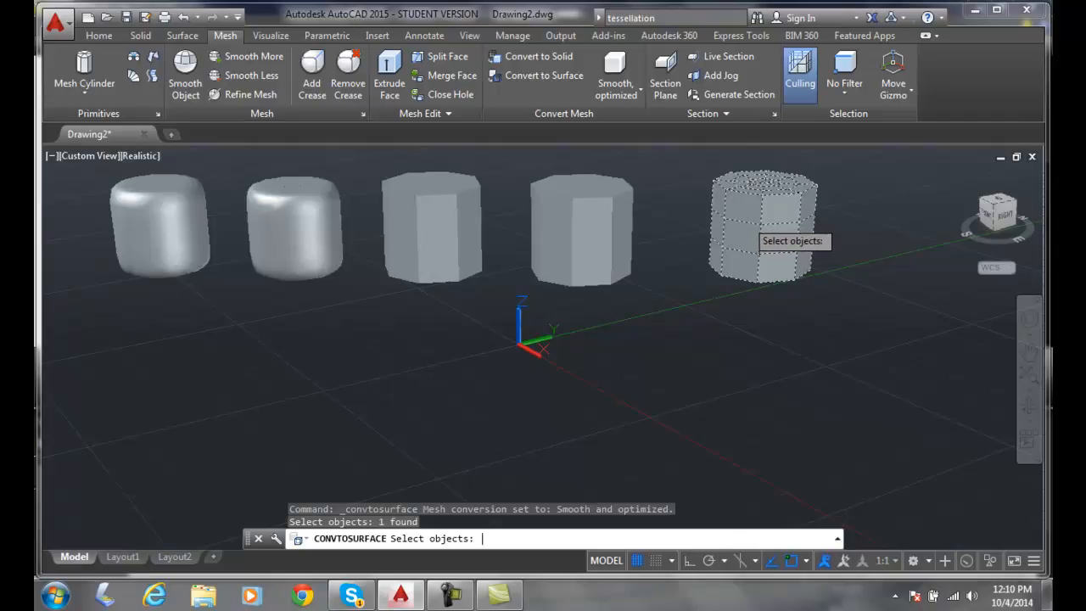
{"action": "key", "text": "Return"}
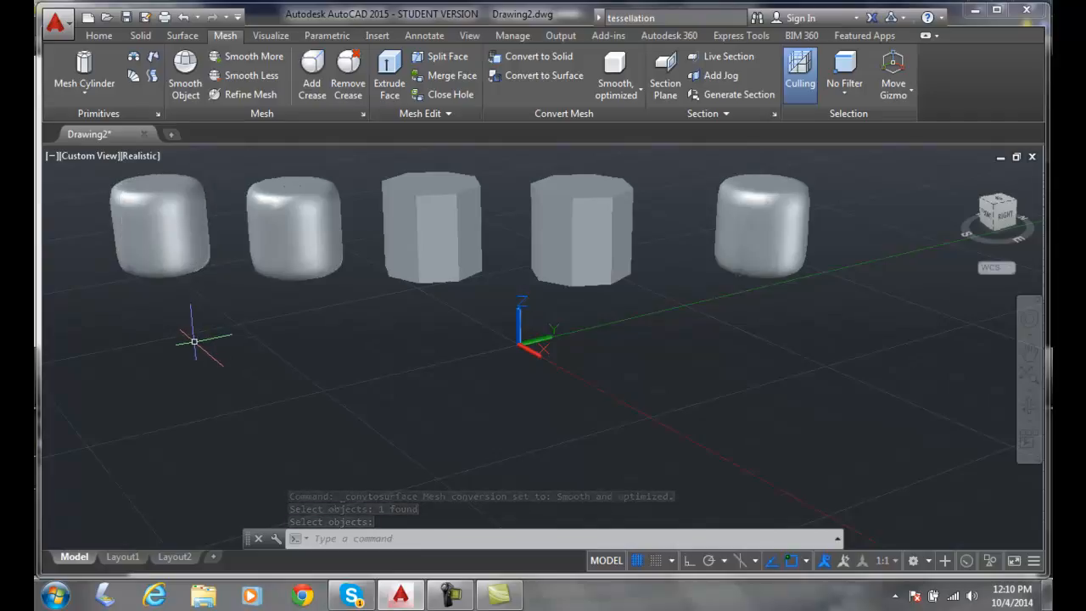
List the object properties of the first converted cylinder in the row to check its object type
{"action": "left_click", "coordinate": [194, 342]}
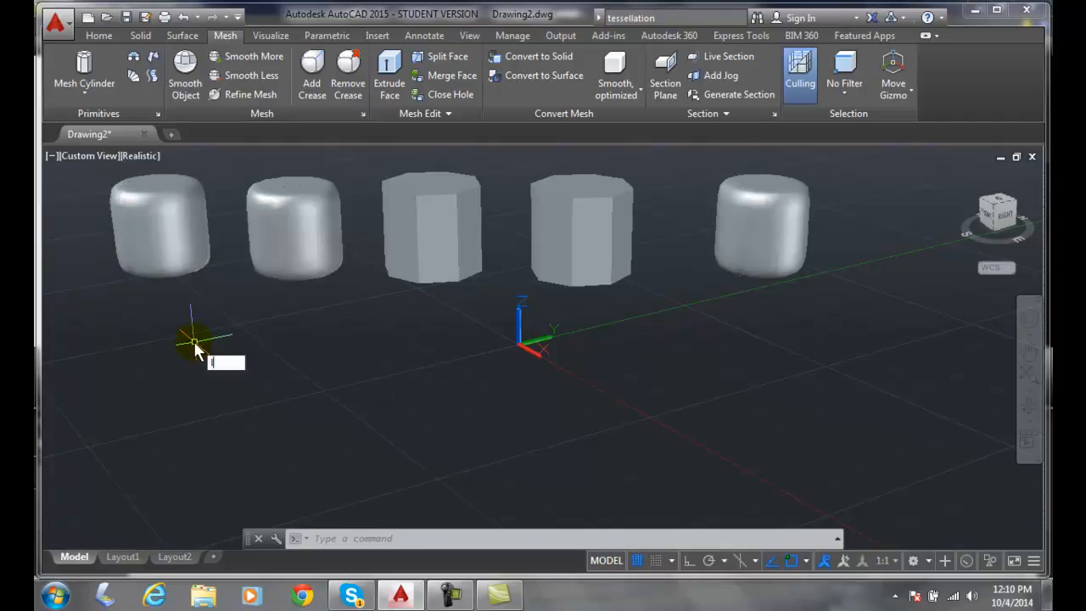
{"action": "type", "text": "list"}
{"action": "key", "text": "Return"}
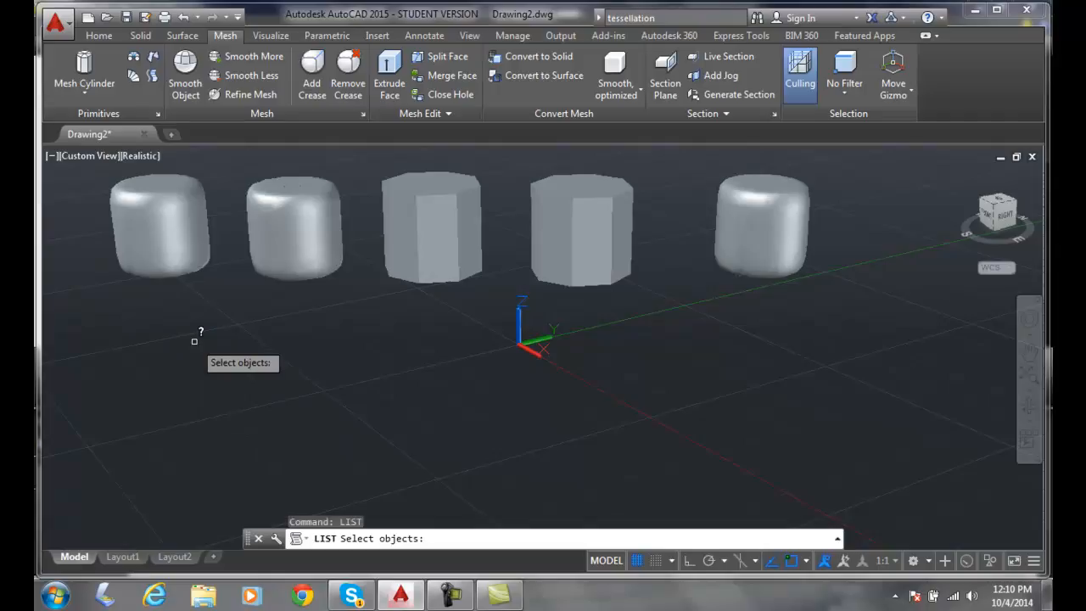
{"action": "left_click", "coordinate": [174, 229]}
{"action": "right_click", "coordinate": [174, 229]}
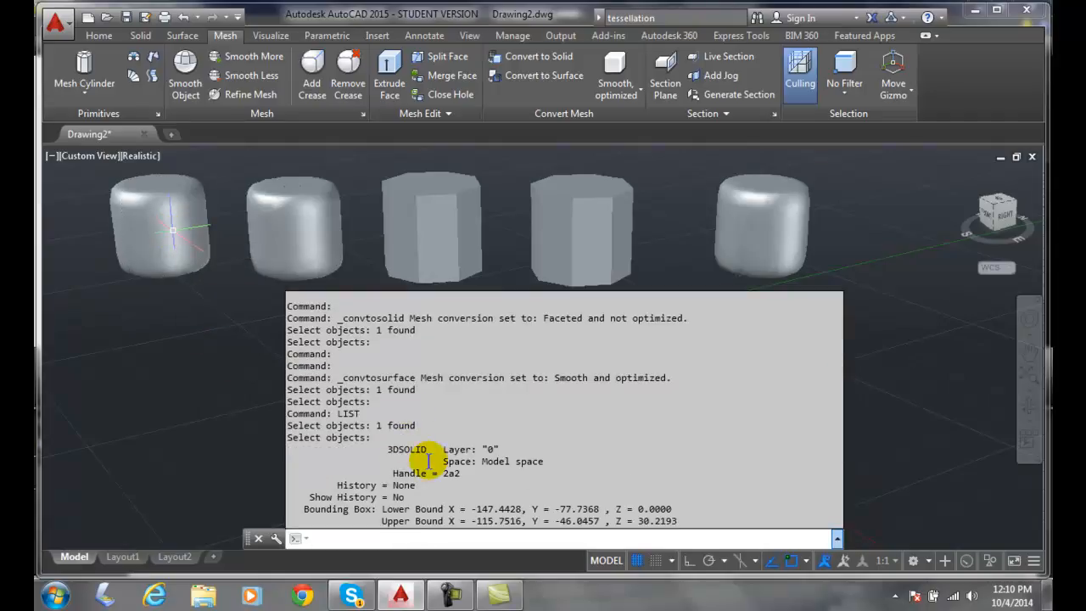
{"action": "key", "text": "Escape"}
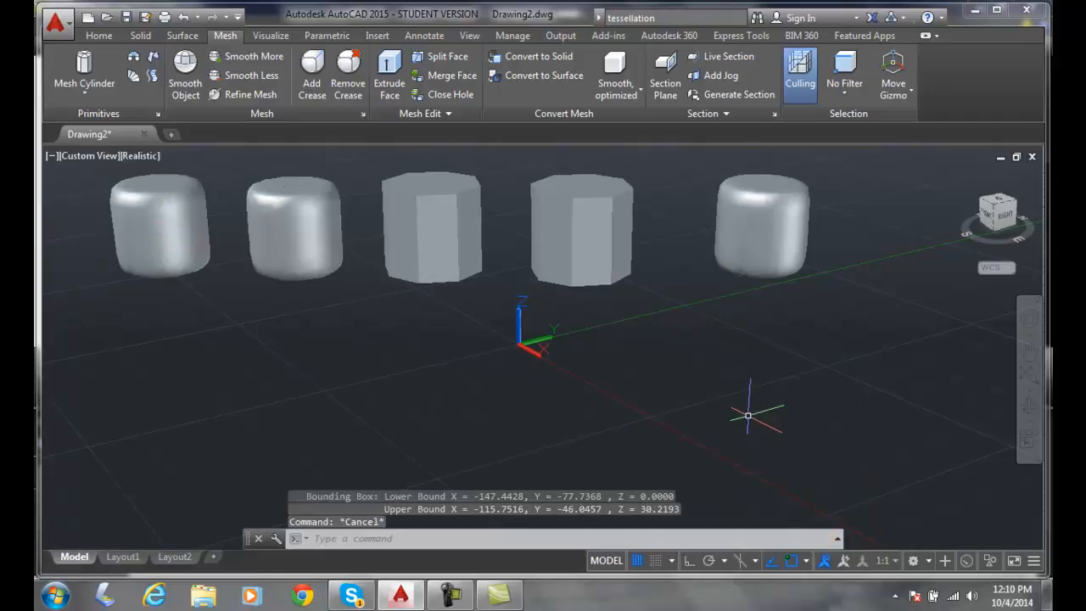
List the object properties of the last converted cylinder in the row to check its object type
{"action": "key", "text": "Return"}
{"action": "left_click", "coordinate": [760, 227]}
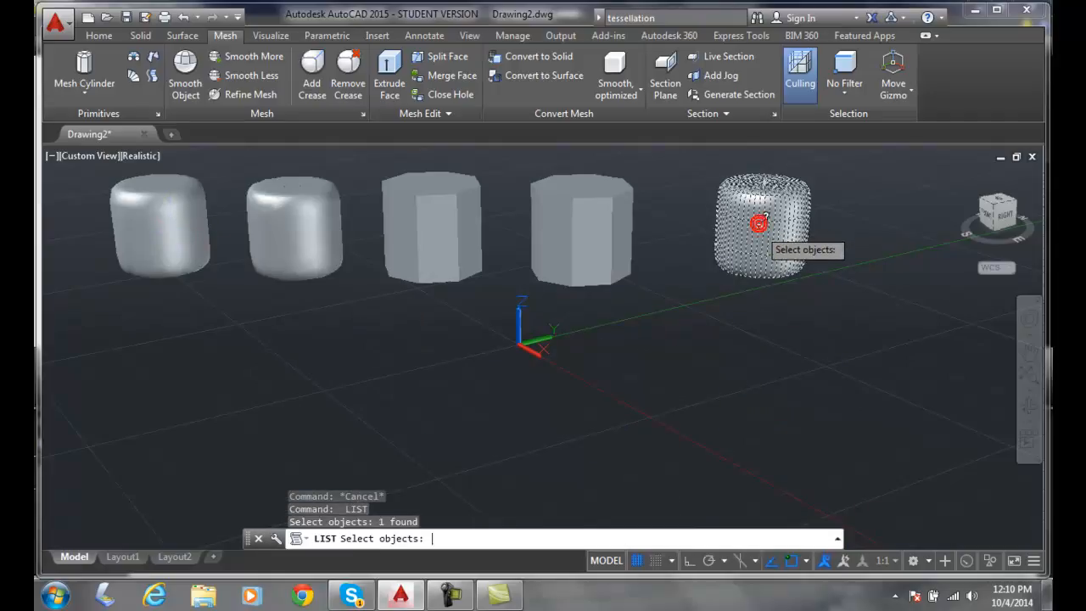
{"action": "right_click", "coordinate": [759, 227]}
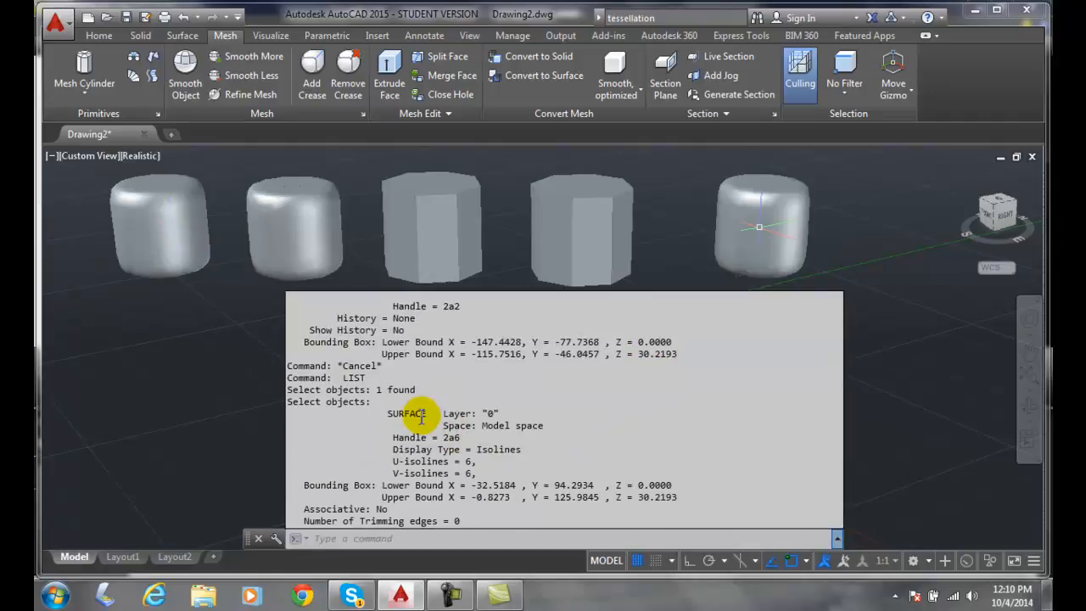
{"action": "key", "text": "Escape"}
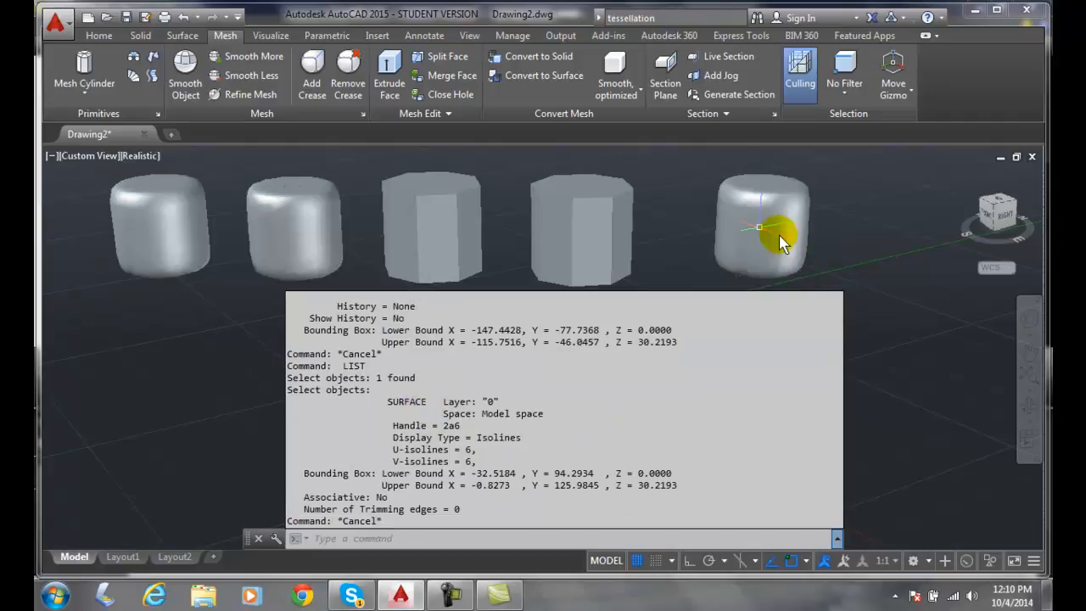
{"action": "key", "text": "Escape"}
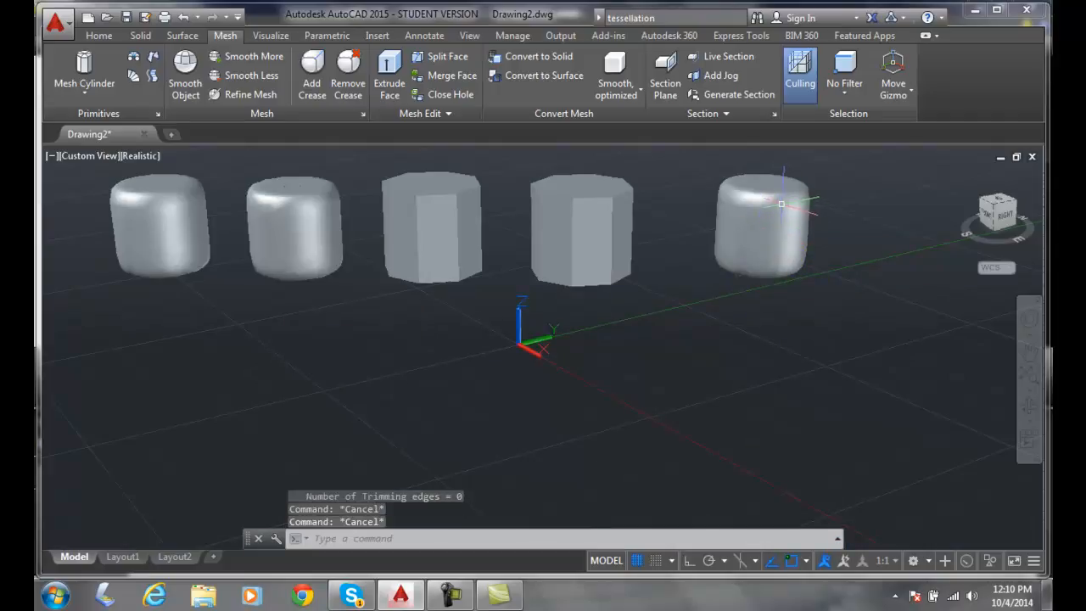
{"action": "left_click", "coordinate": [782, 202]}
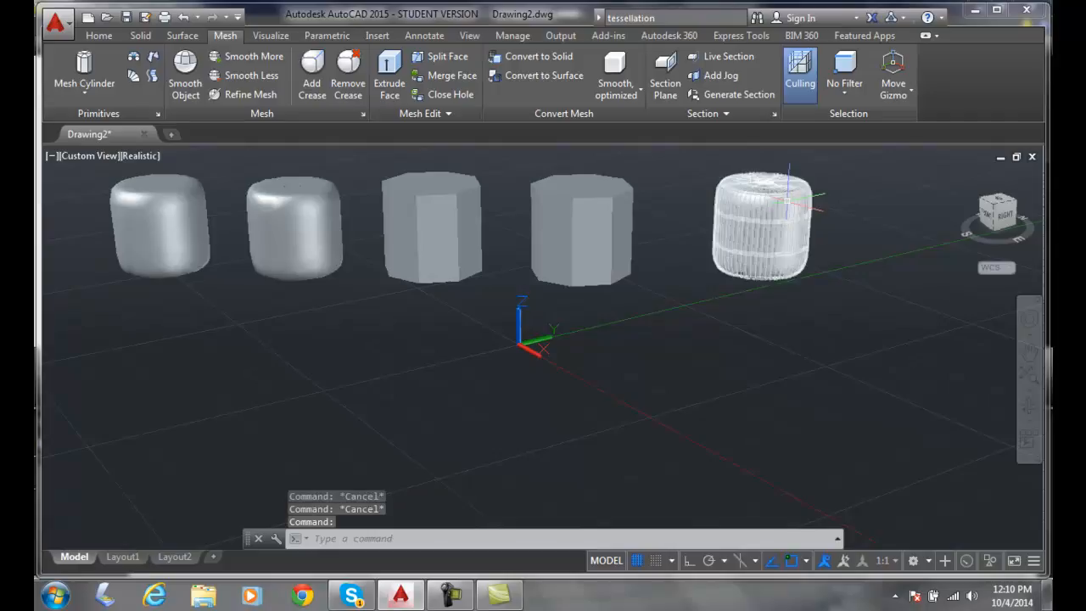
{"action": "left_click", "coordinate": [786, 201]}
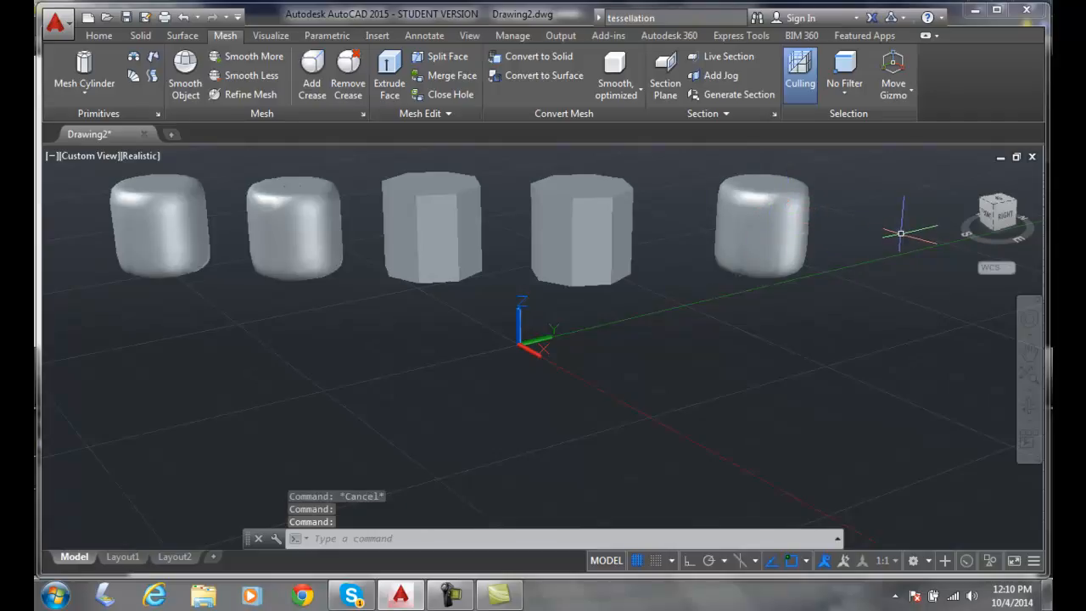
{"action": "right_click", "coordinate": [874, 273]}
{"action": "mouse_move", "coordinate": [874, 273]}
{"action": "middle_mouse_down", "text": "shift"}
{"action": "mouse_move", "coordinate": [837, 364]}
{"action": "mouse_move", "coordinate": [892, 315]}
{"action": "mouse_move", "coordinate": [892, 289]}
{"action": "mouse_move", "coordinate": [869, 297]}
{"action": "mouse_move", "coordinate": [867, 282]}
{"action": "middle_mouse_up", "text": "shift"}
{"action": "key", "text": "Escape"}
{"action": "key", "text": "Escape"}
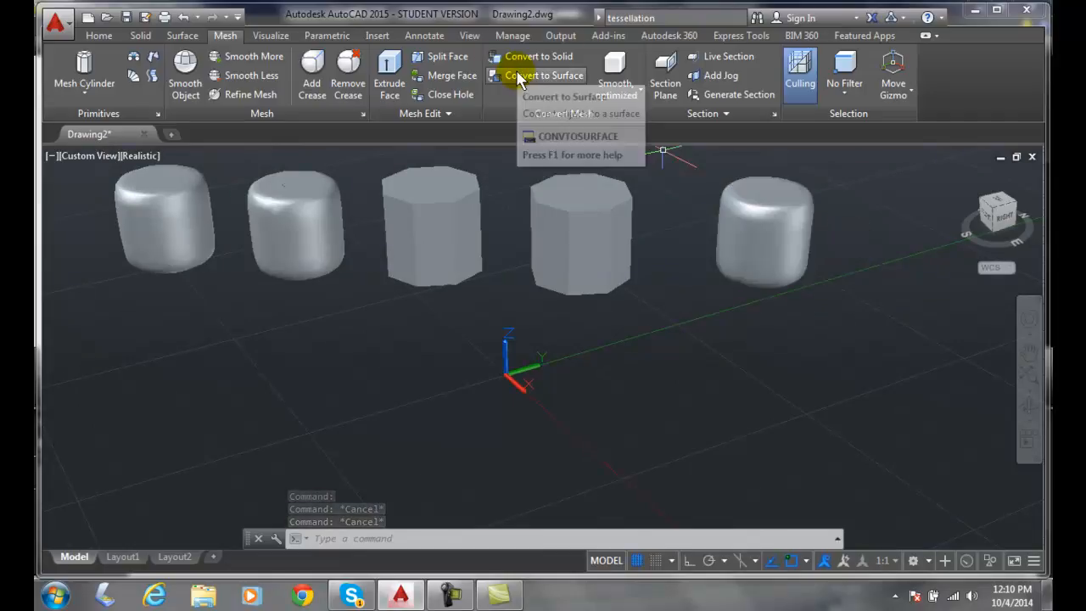
{"action": "left_click", "coordinate": [623, 90]}
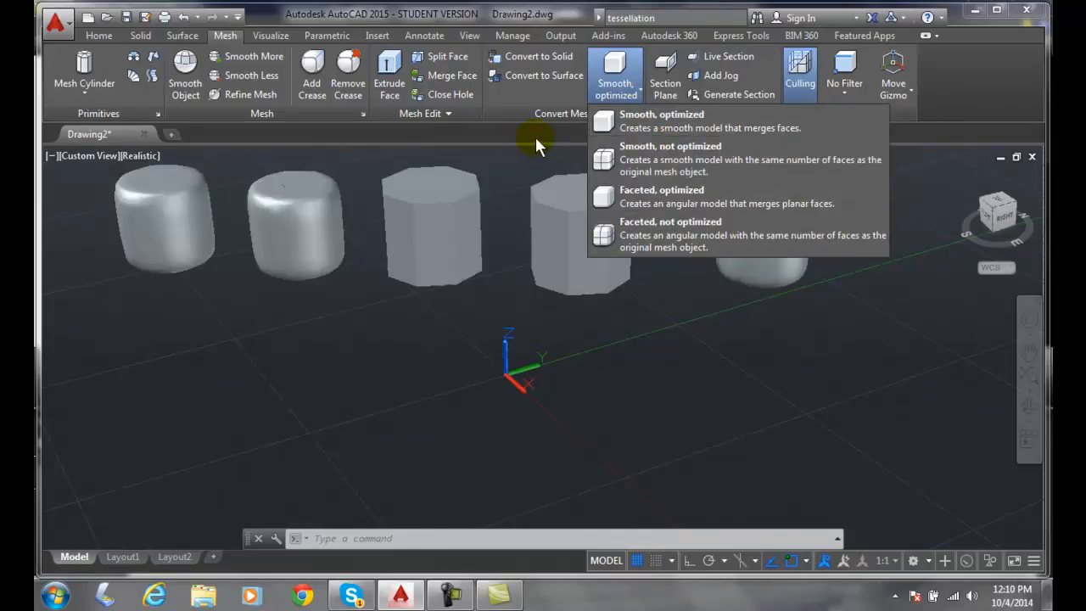
{"action": "left_click", "coordinate": [509, 157]}
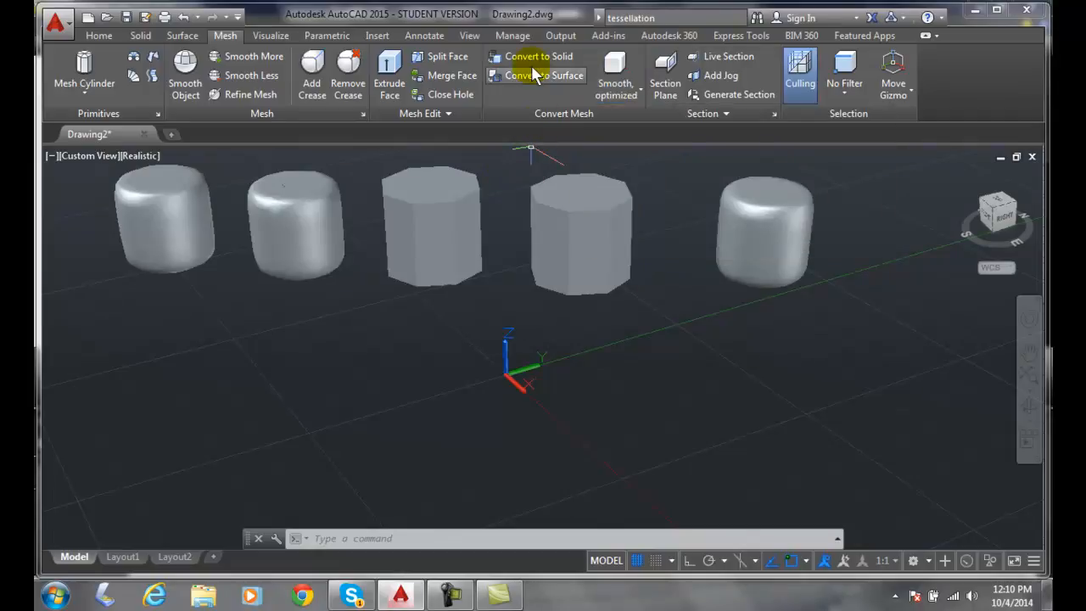